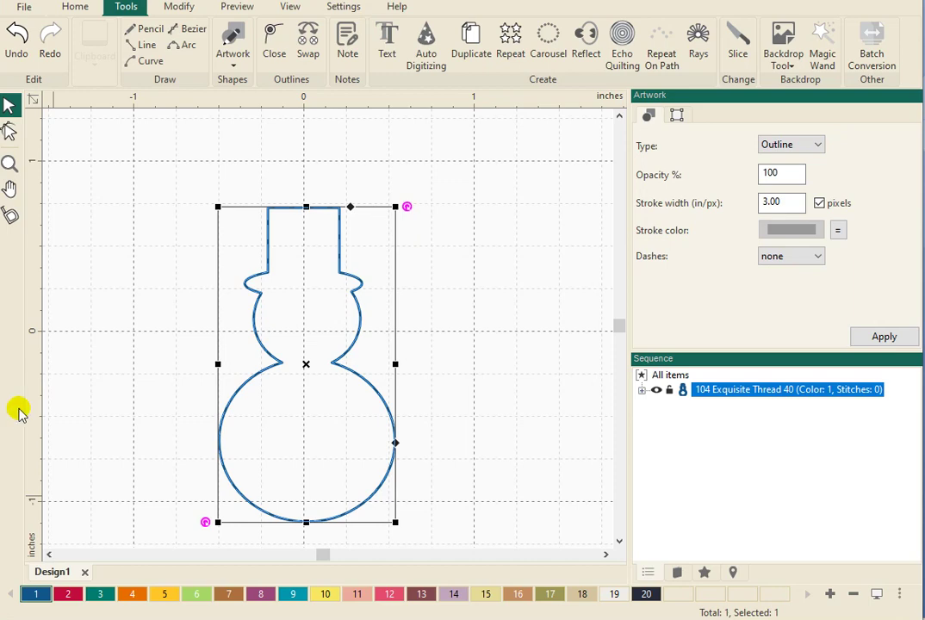
pyautogui.click(73, 359)
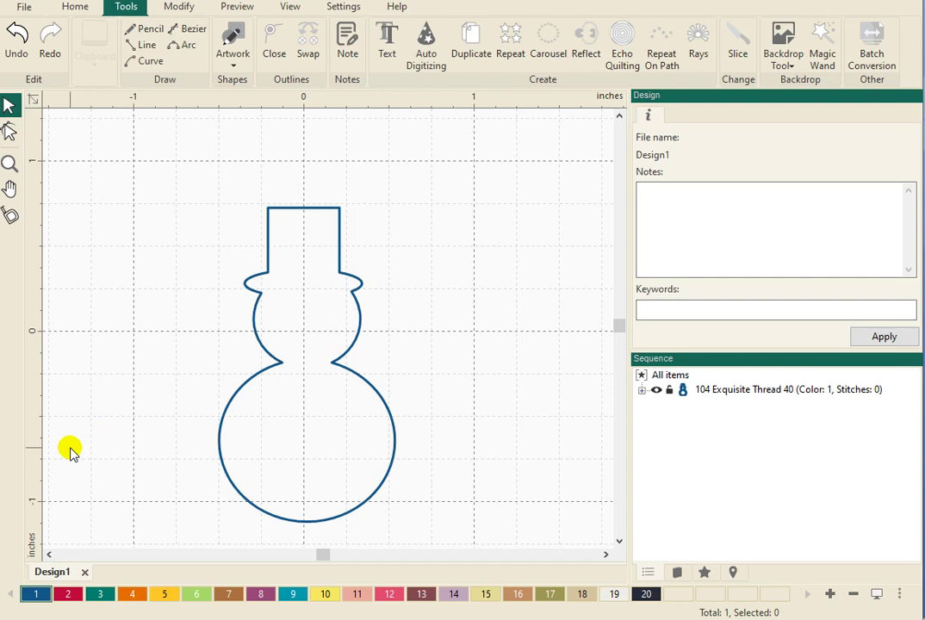
pyautogui.click(242, 390)
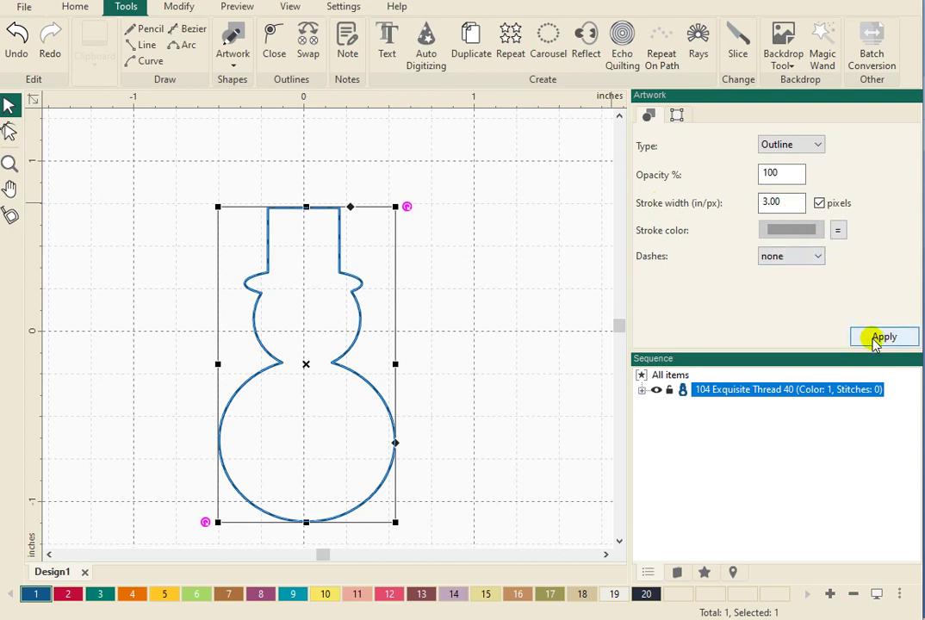
pyautogui.click(503, 360)
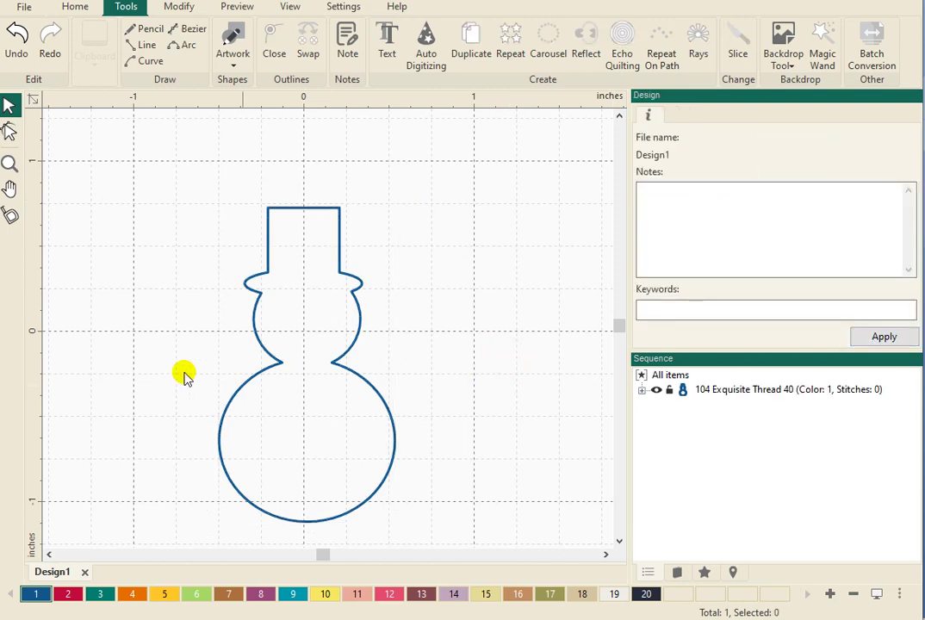
# Start a new blank design and draw a square rectangle for the snowman's hat
pyautogui.click(71, 7)
pyautogui.click(97, 57)
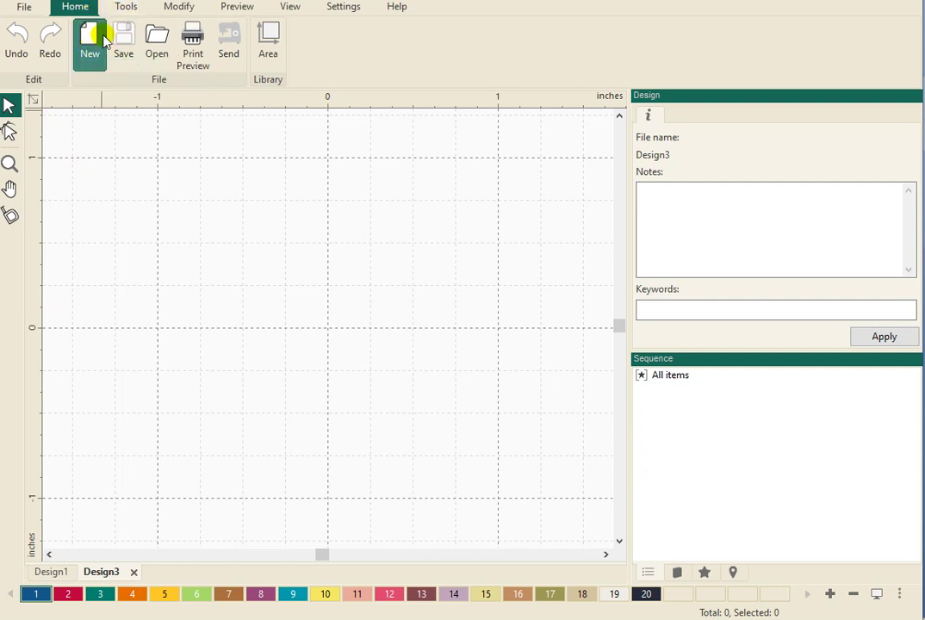
pyautogui.click(127, 8)
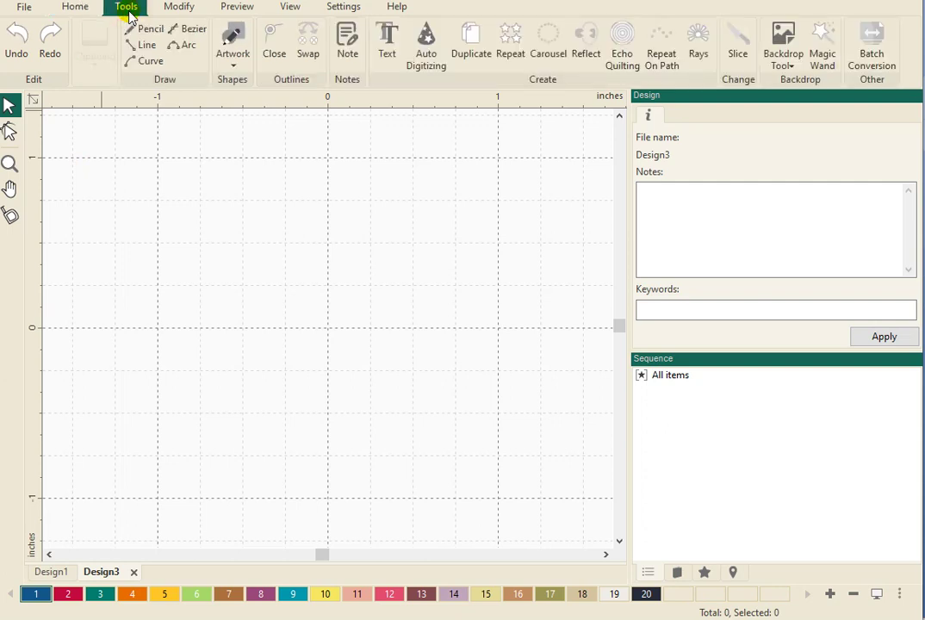
pyautogui.click(231, 72)
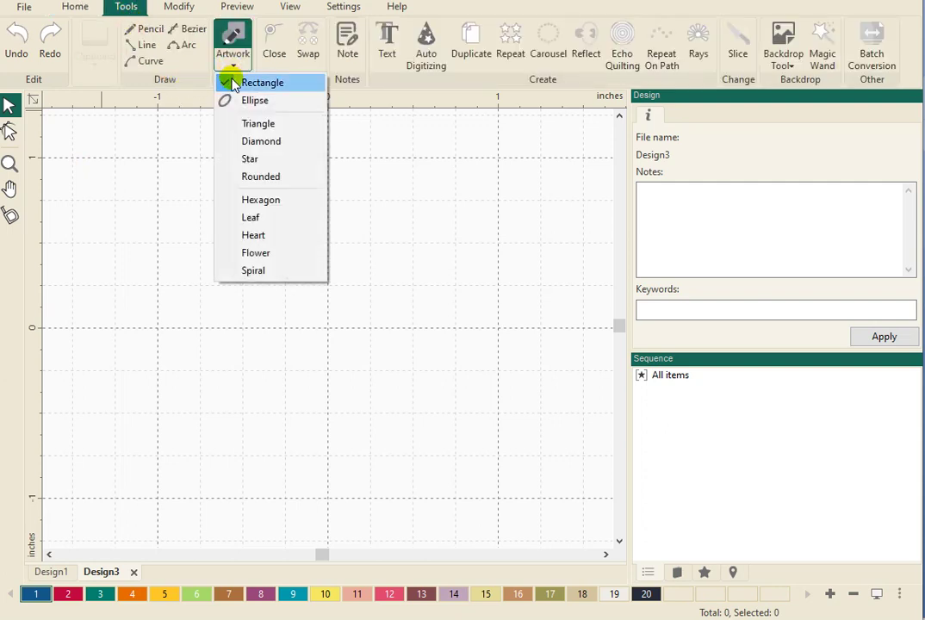
pyautogui.click(259, 82)
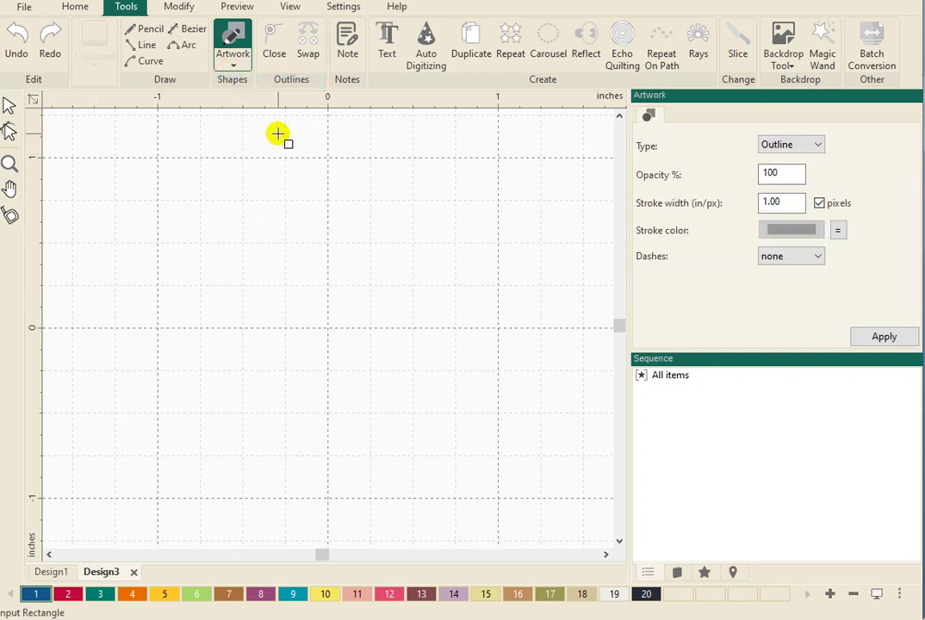
pyautogui.moveTo(278, 134)
pyautogui.mouseDown()
pyautogui.moveTo(313, 183)
pyautogui.moveTo(369, 222)
pyautogui.mouseUp()
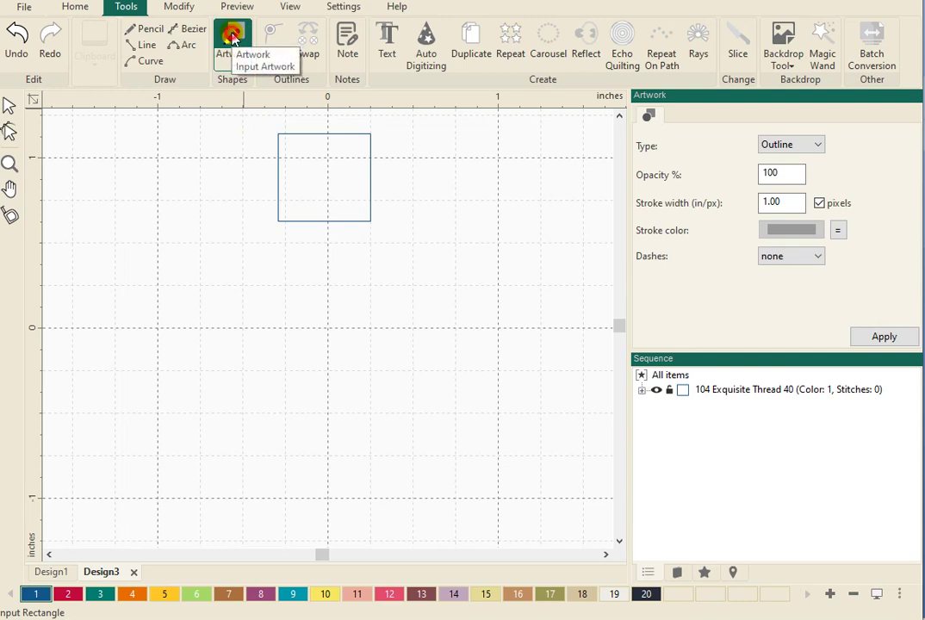
# Draw three ellipses: a flat hat brim, a head below it, and a large body circle
pyautogui.click(230, 65)
pyautogui.click(228, 100)
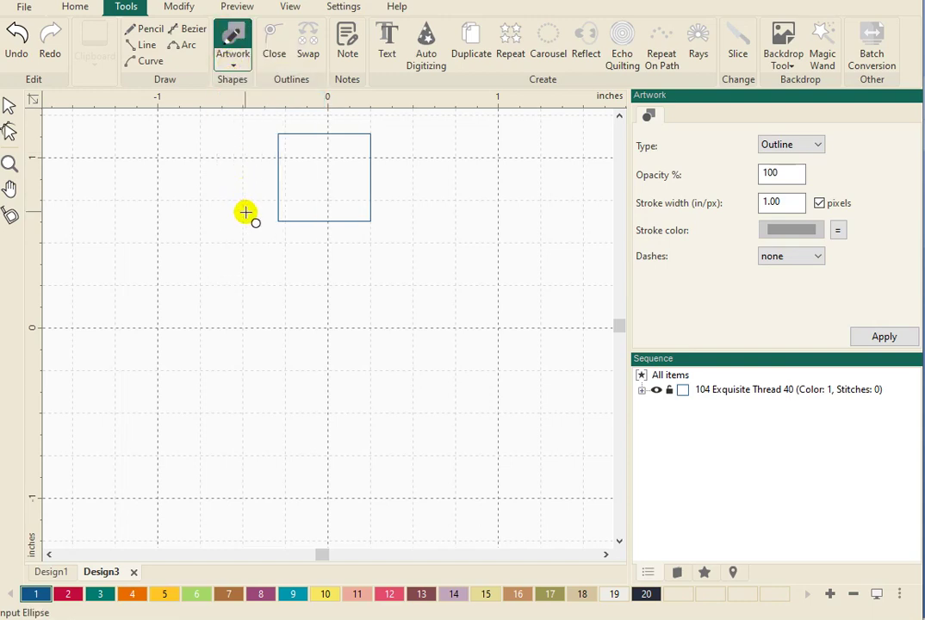
pyautogui.moveTo(248, 207); pyautogui.dragTo(403, 240)
pyautogui.moveTo(266, 260); pyautogui.dragTo(394, 374)
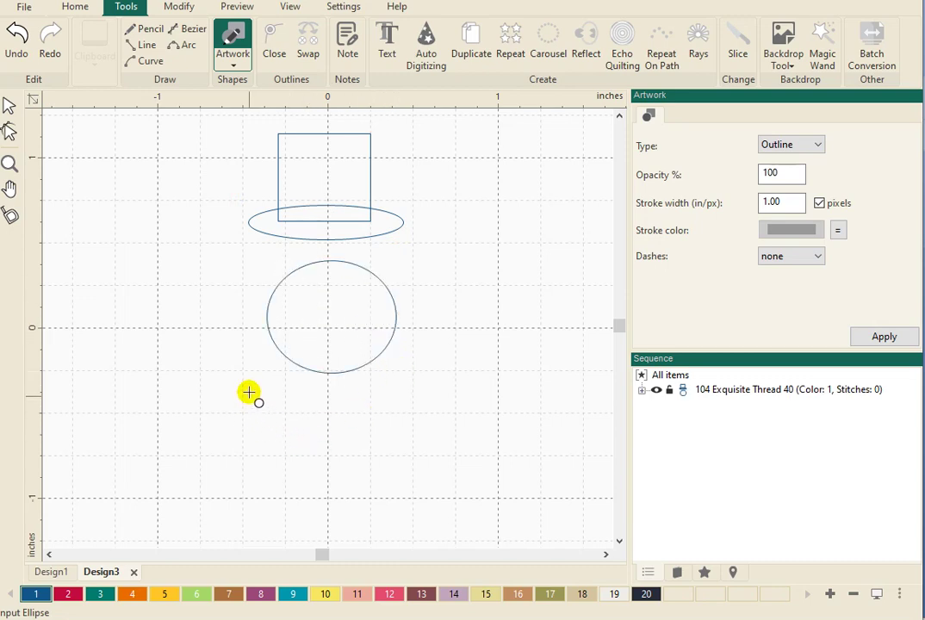
pyautogui.moveTo(249, 389); pyautogui.dragTo(458, 576)
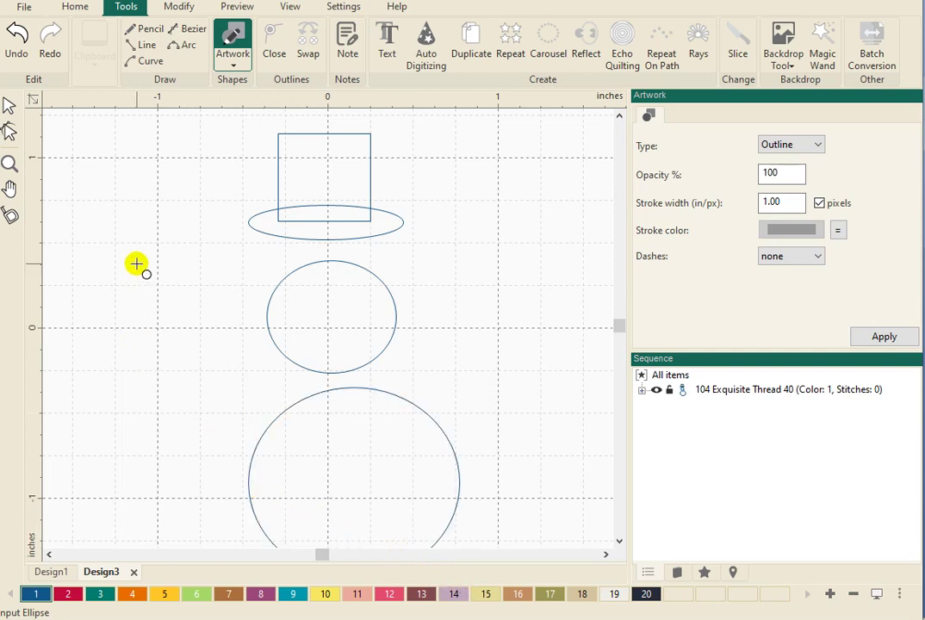
# Drag the large body circle up against the head, then select all four snowman shapes
pyautogui.click(8, 105)
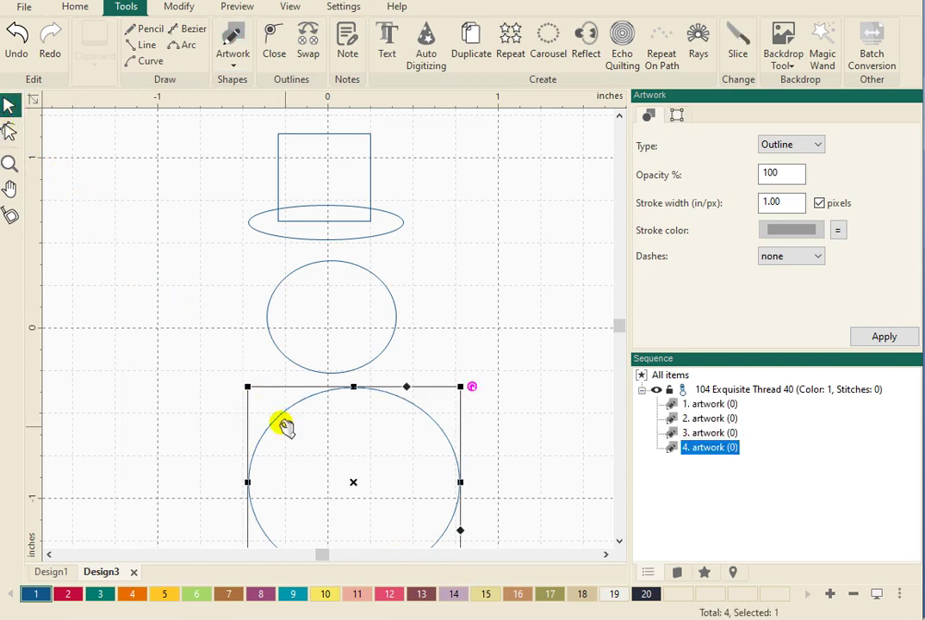
pyautogui.moveTo(278, 421); pyautogui.dragTo(256, 386)
pyautogui.moveTo(214, 114); pyautogui.dragTo(469, 575)
pyautogui.hotkey('ctrl', 'a')
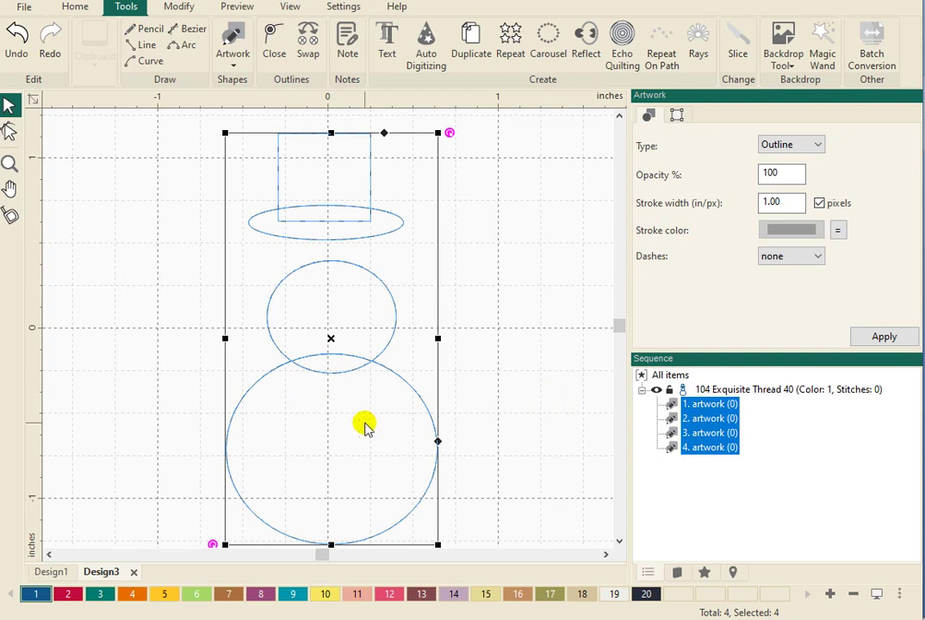
# Centre the four snowman shapes horizontally on each other, then deselect and marquee-select them again
pyautogui.rightClick(365, 427)
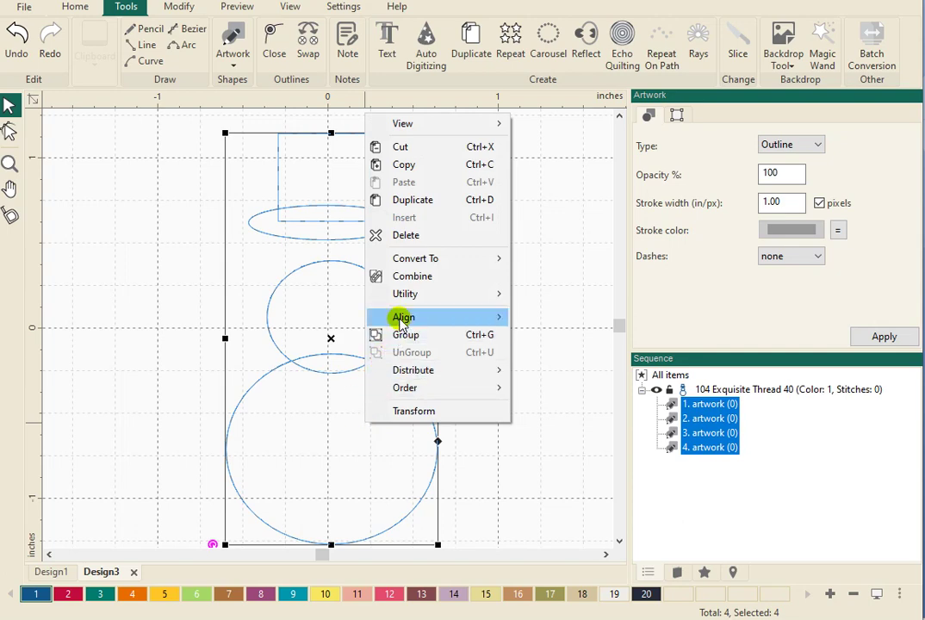
pyautogui.moveTo(401, 320)
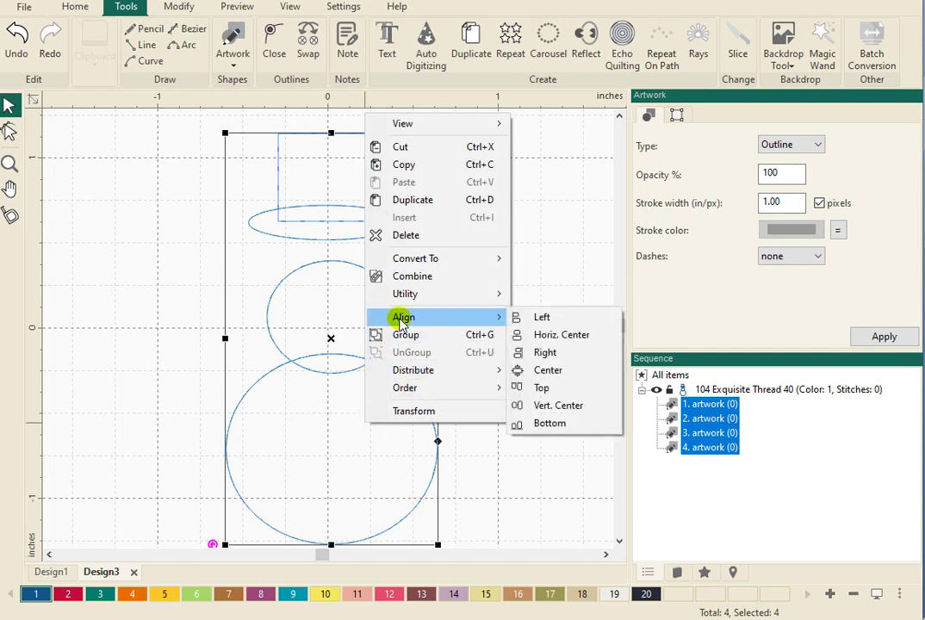
pyautogui.click(536, 339)
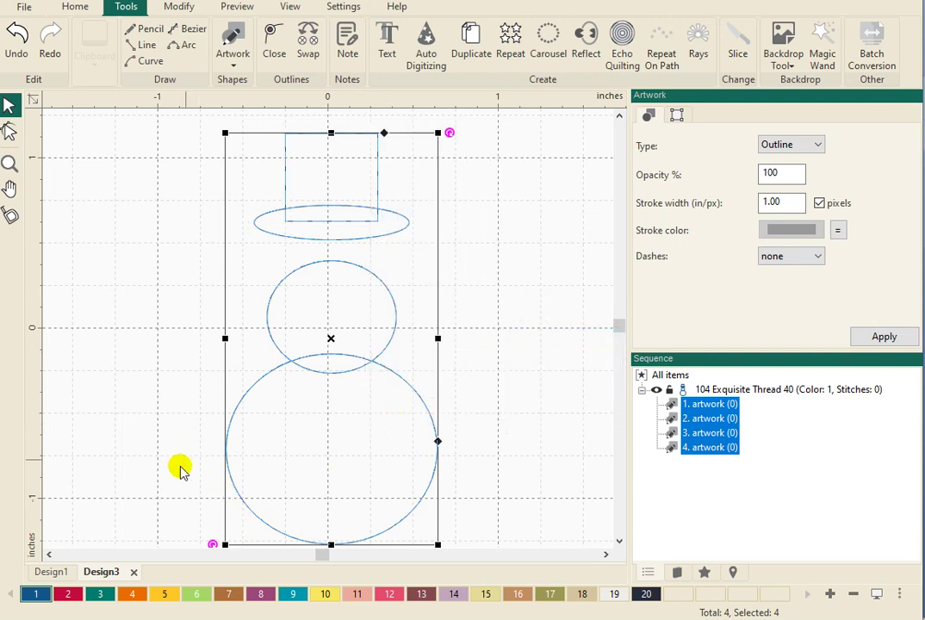
pyautogui.click(512, 458)
pyautogui.moveTo(192, 248); pyautogui.dragTo(474, 557)
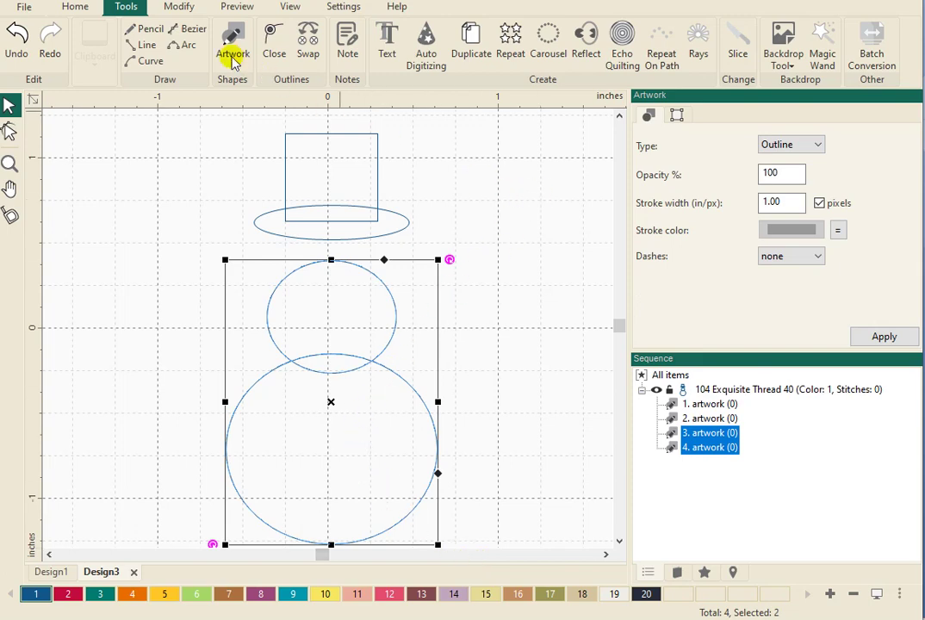
# Show the Modify commands, add a horizontal guide from the top ruler, and marquee-select all four shapes
pyautogui.click(181, 9)
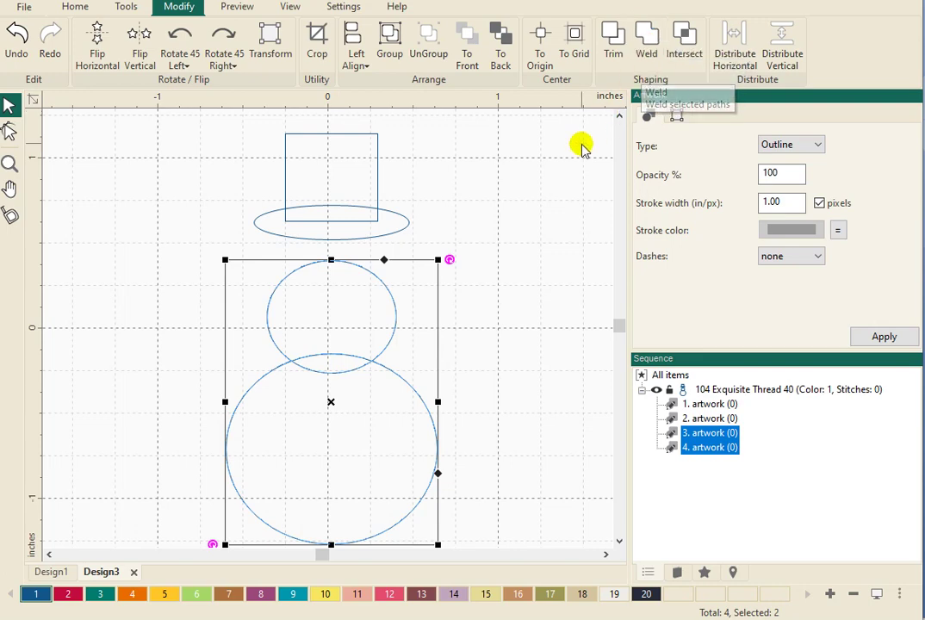
pyautogui.click(560, 166)
pyautogui.scroll(1, 351, 284)
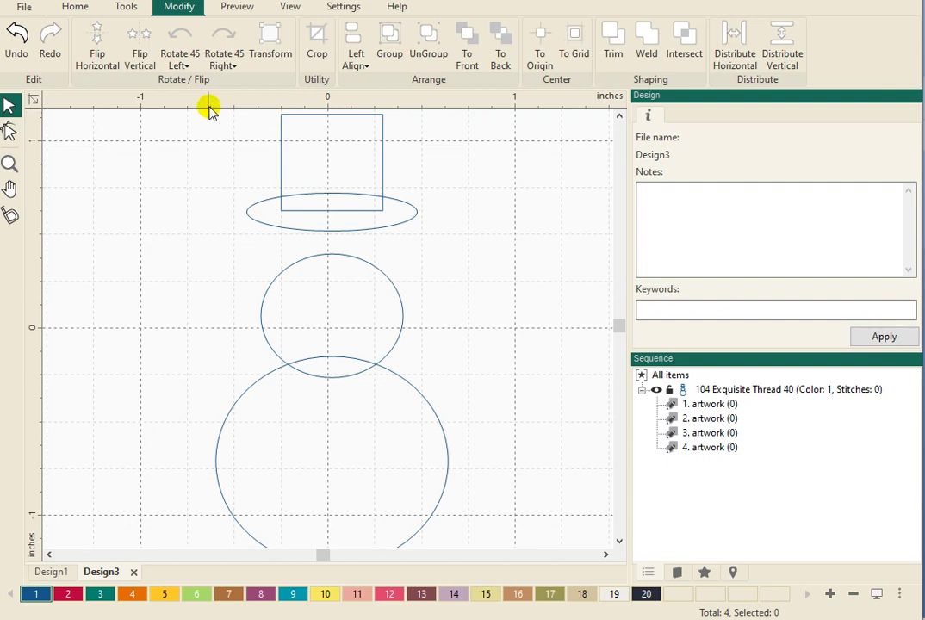
pyautogui.moveTo(209, 105)
pyautogui.mouseDown()
pyautogui.moveTo(368, 444)
pyautogui.moveTo(220, 108)
pyautogui.mouseUp()
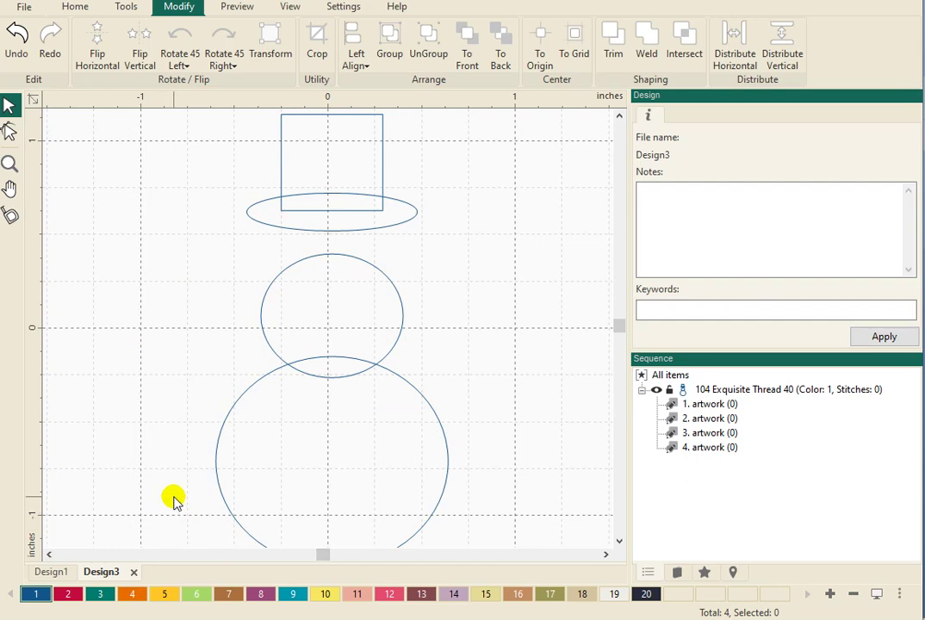
pyautogui.scroll(-1, 173, 500)
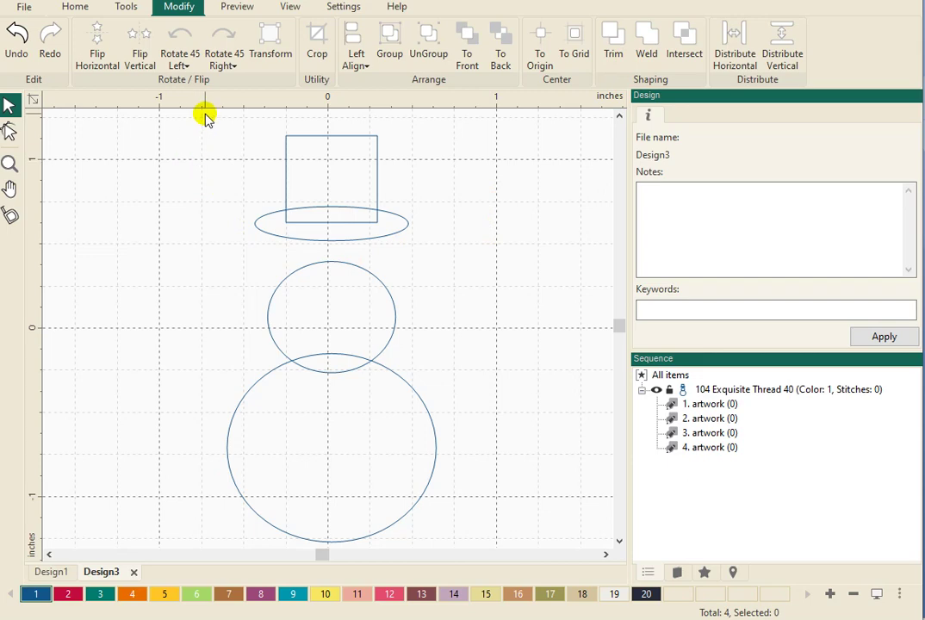
pyautogui.moveTo(205, 113); pyautogui.dragTo(481, 569)
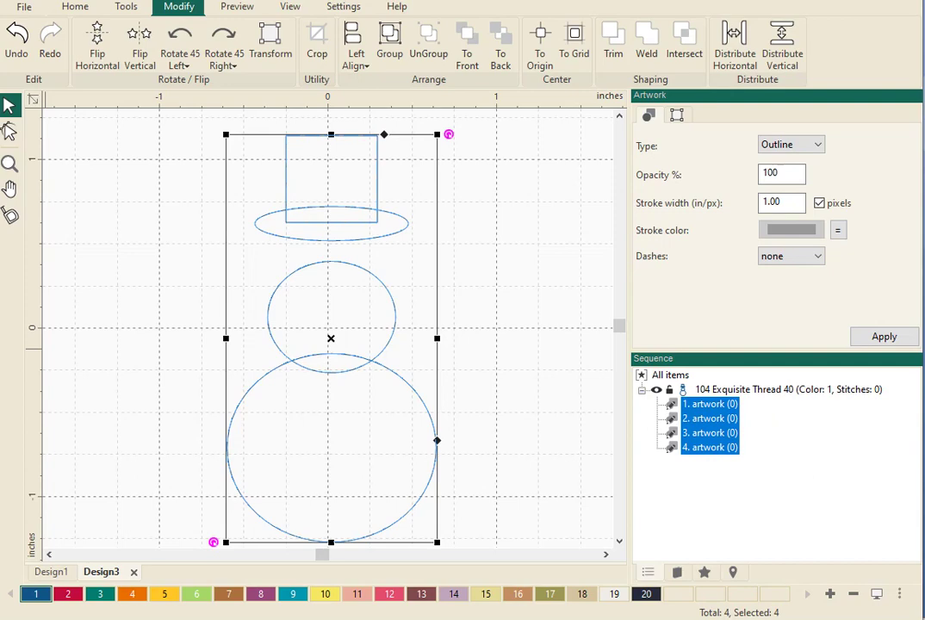
# Weld the hat rectangle to its brim, and weld the two body circles into one outline
pyautogui.click(162, 173)
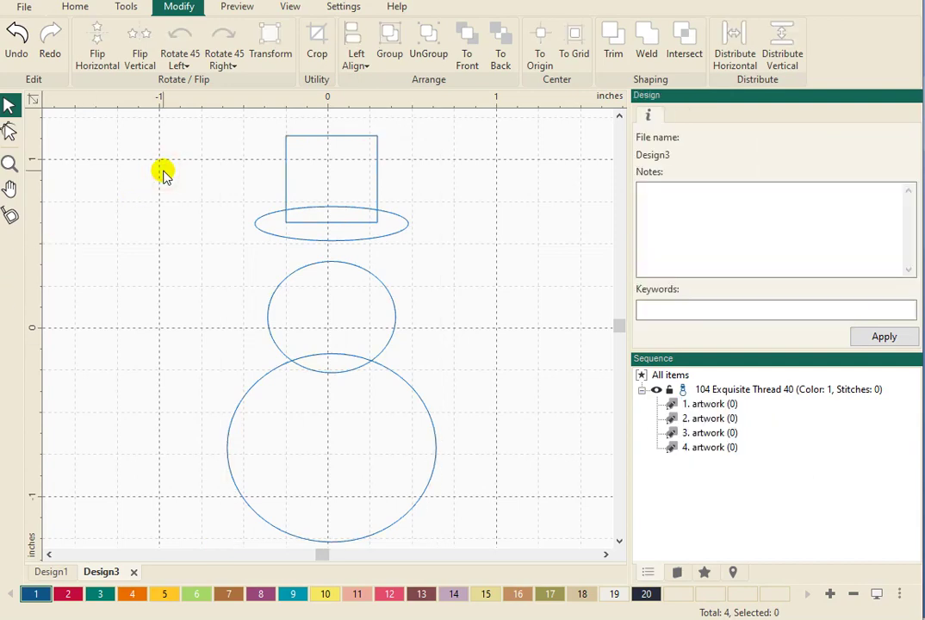
pyautogui.moveTo(221, 121); pyautogui.dragTo(454, 260)
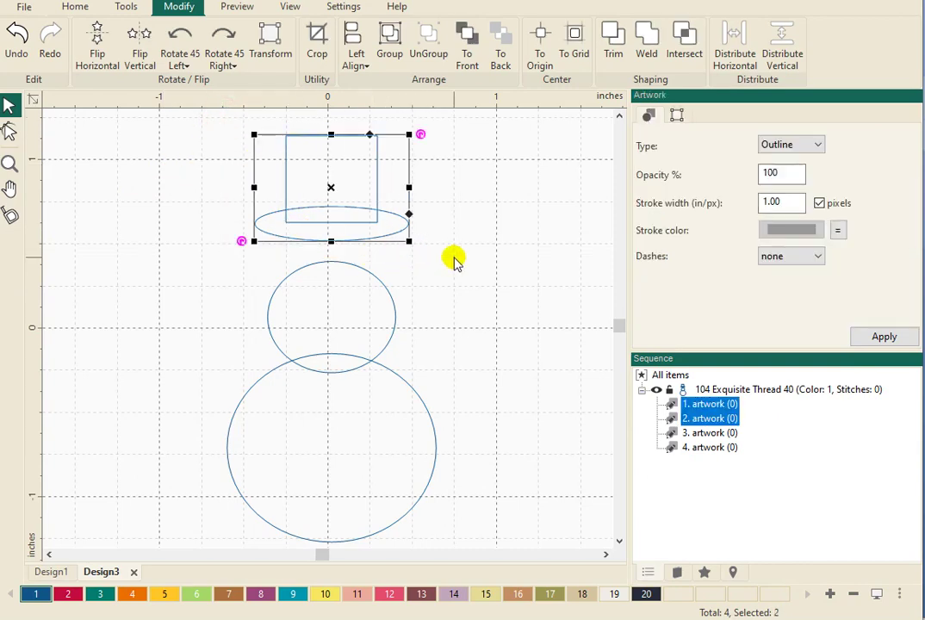
pyautogui.click(647, 40)
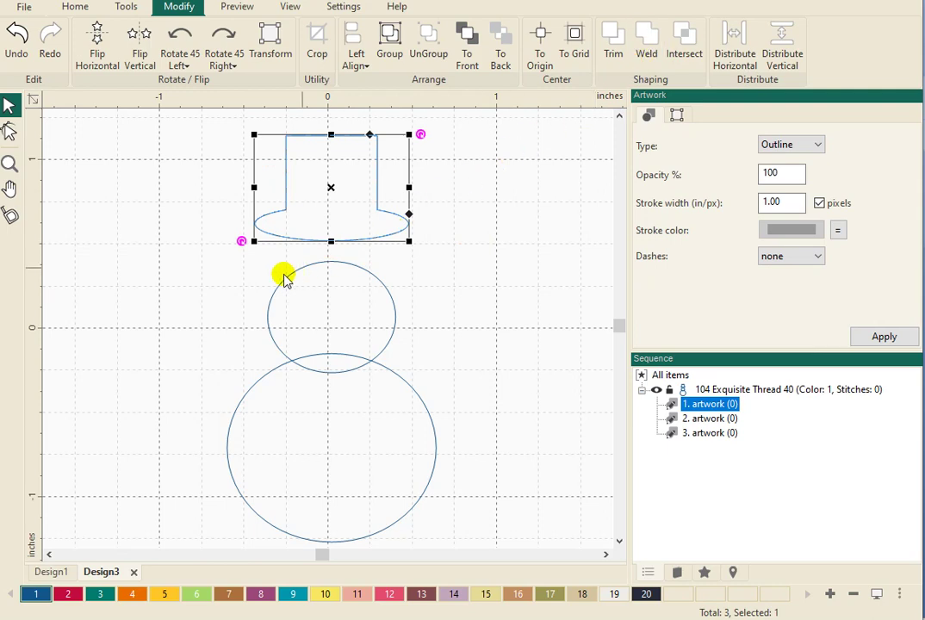
pyautogui.click(218, 260)
pyautogui.moveTo(223, 250); pyautogui.dragTo(452, 553)
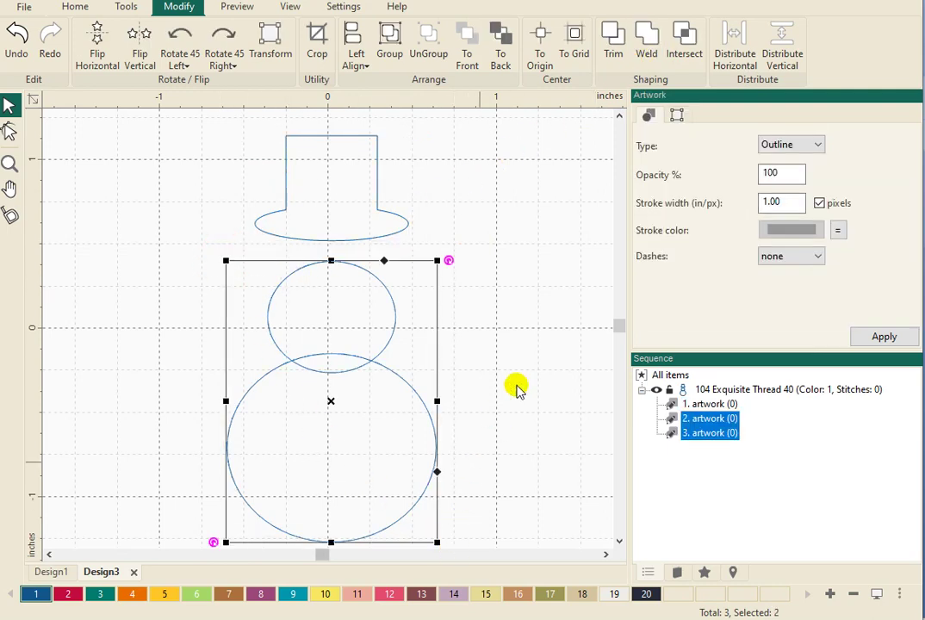
pyautogui.click(656, 55)
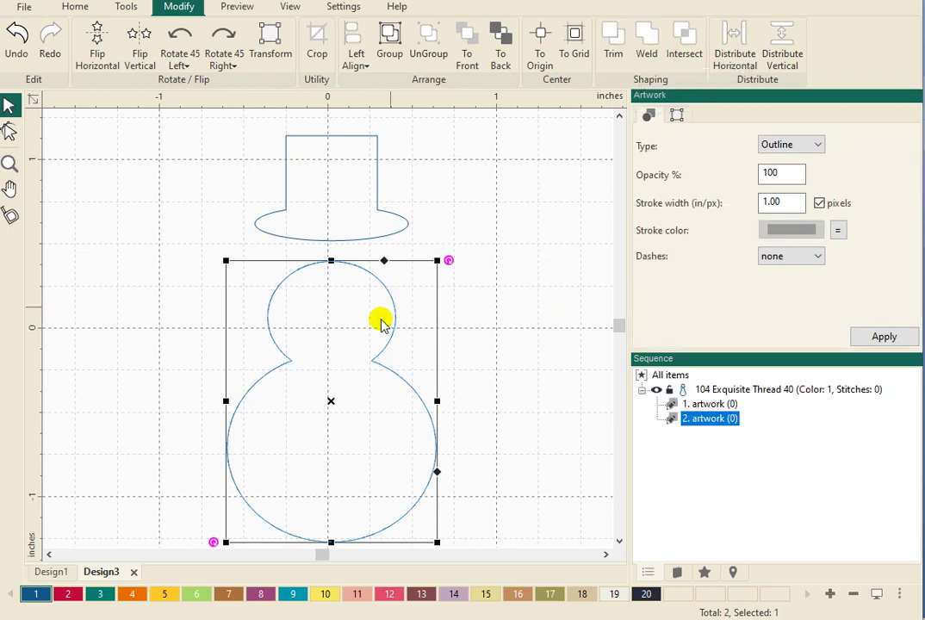
# Raise the body to overlap the brim, then weld hat and body into one outline
pyautogui.moveTo(366, 366); pyautogui.dragTo(371, 314)
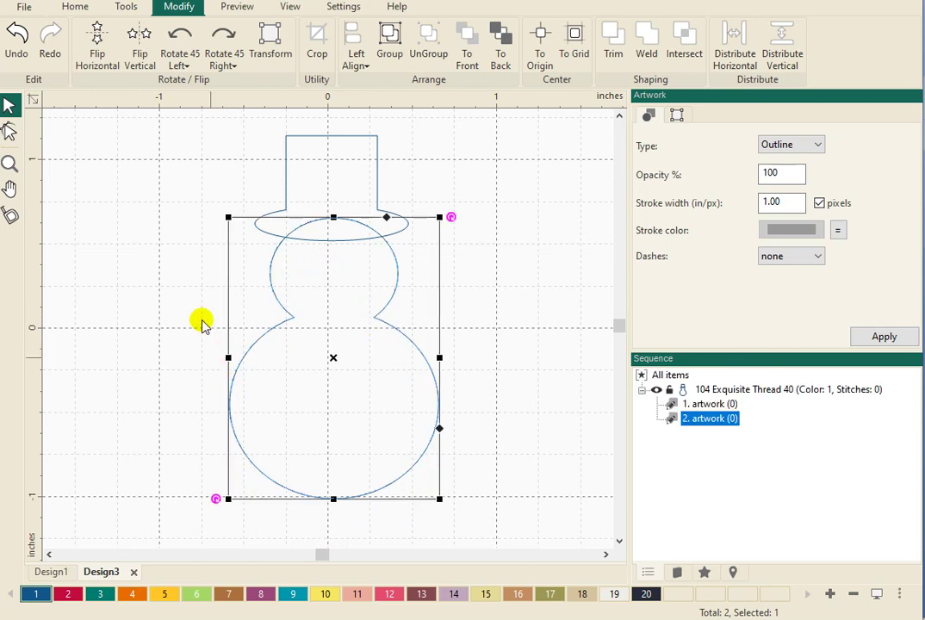
pyautogui.click(208, 132)
pyautogui.moveTo(209, 131); pyautogui.dragTo(504, 514)
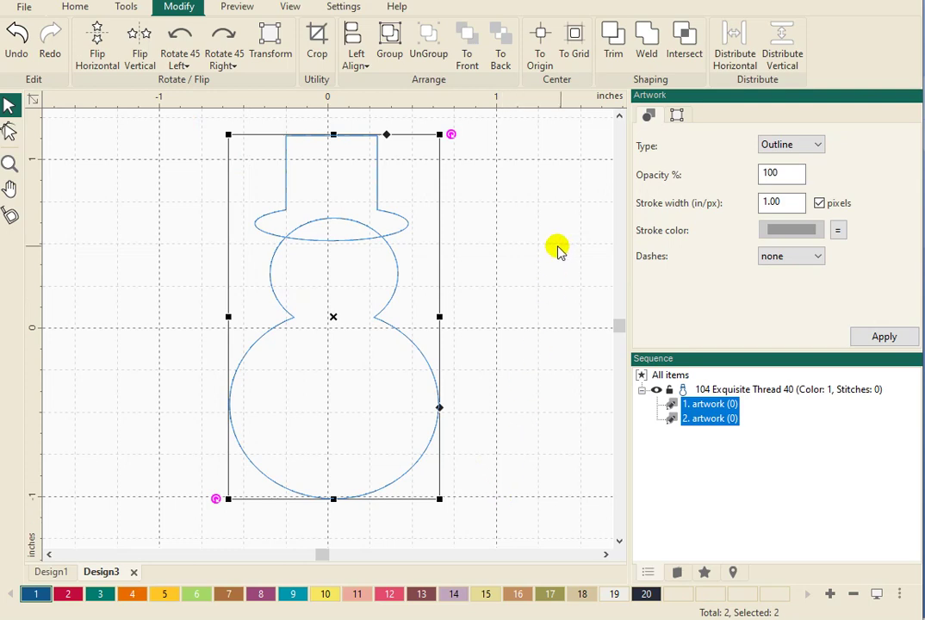
pyautogui.click(644, 36)
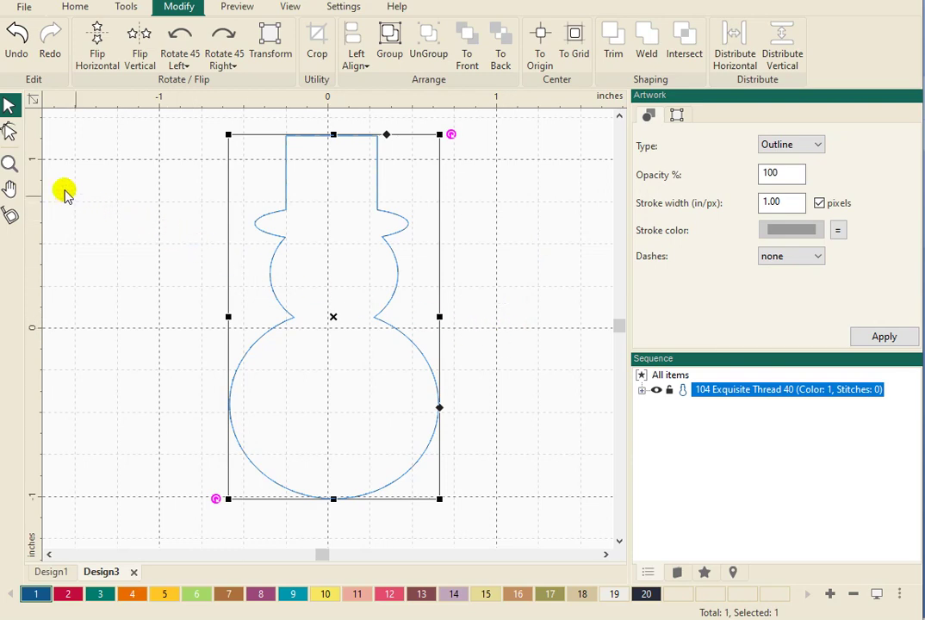
# With the Edit Outlines tool, pick the start node at the outline's bottom, then release it
pyautogui.click(10, 130)
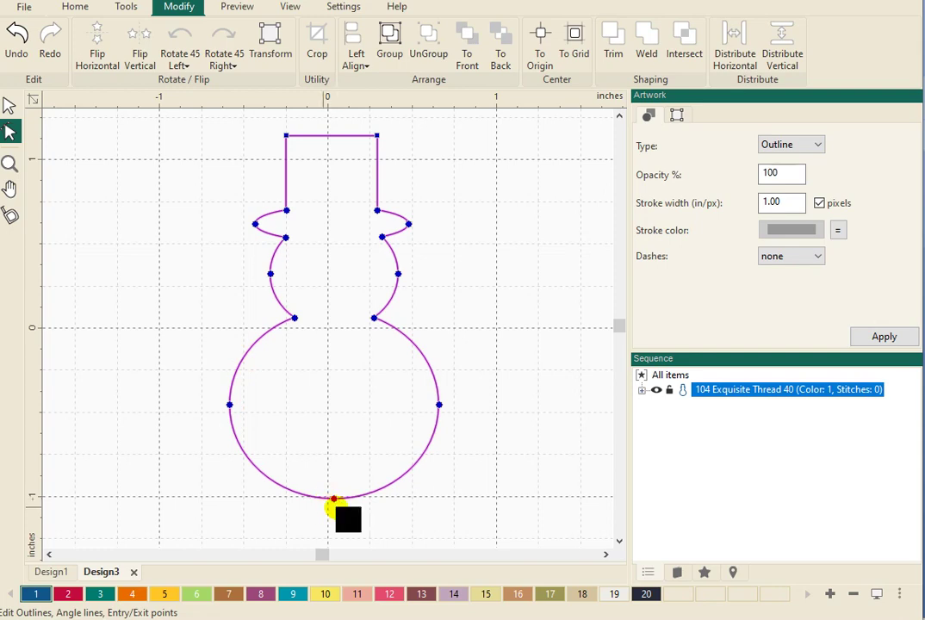
pyautogui.click(331, 500)
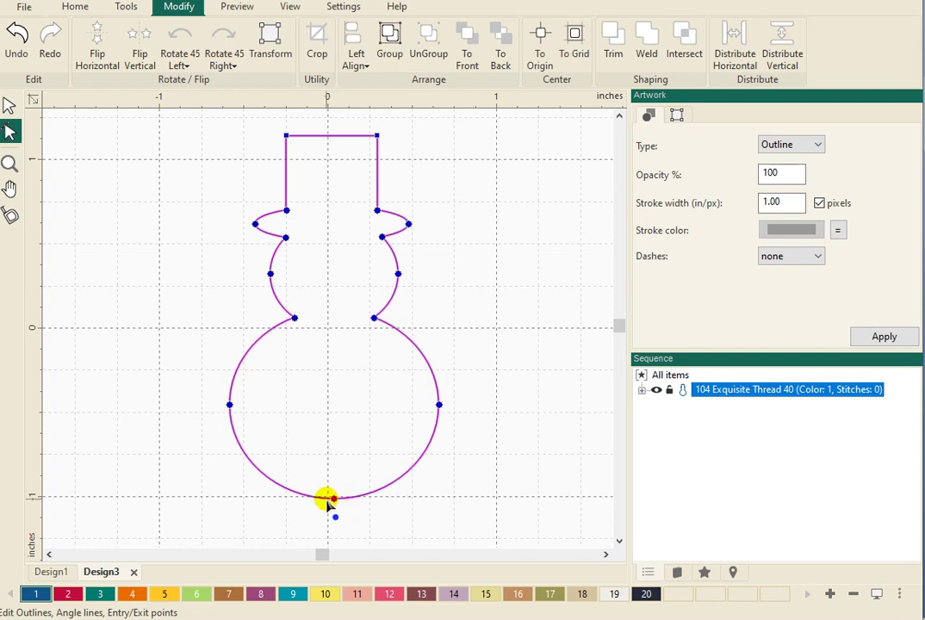
pyautogui.click(254, 499)
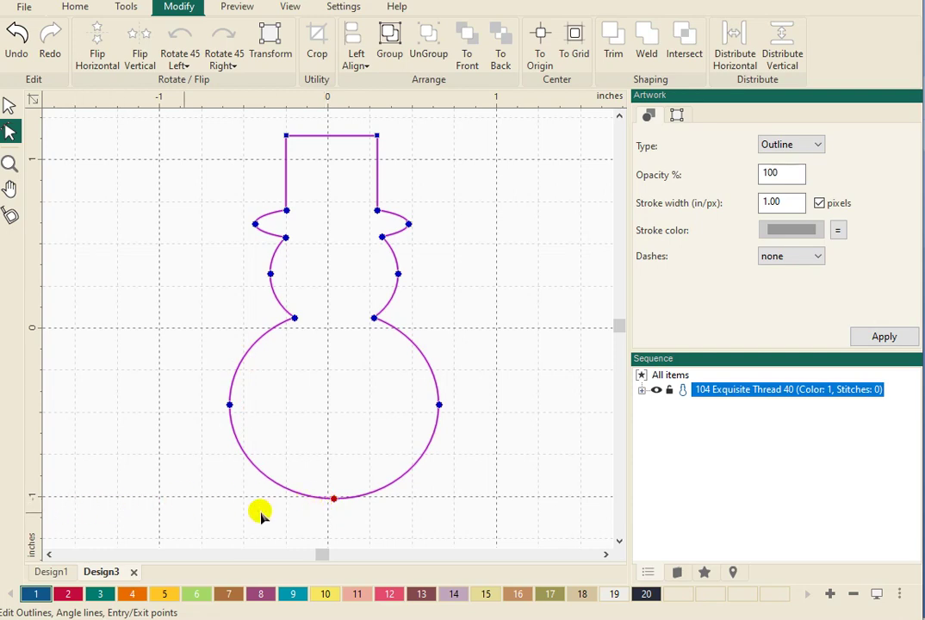